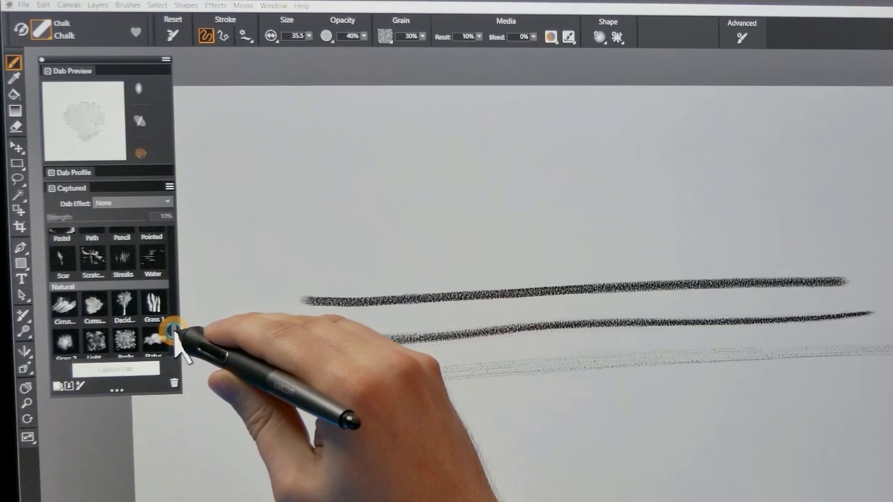
- Scroll through the Captured dab list to see more dab shapes
drag(173, 328, 174, 304)
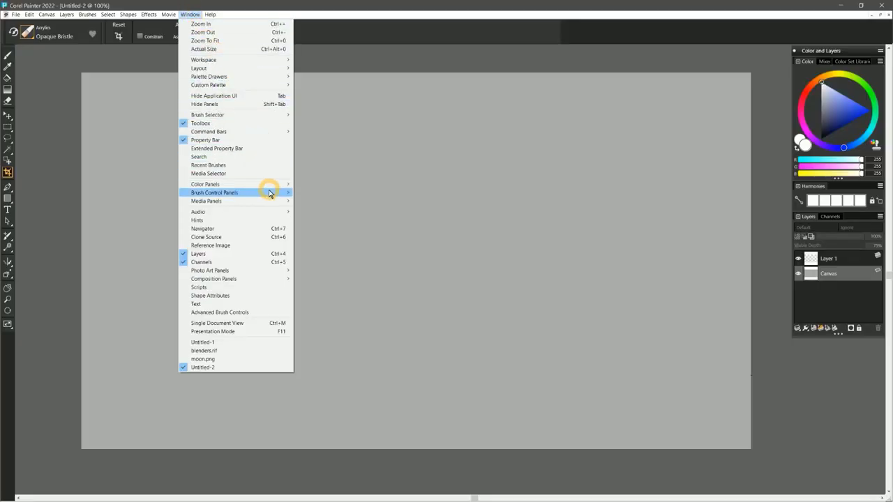
- Float the Dab Preview panel and dock it above Dab Profile, grouped with the Captured dabs
mouse_move(269, 193)
mouse_move(323, 229)
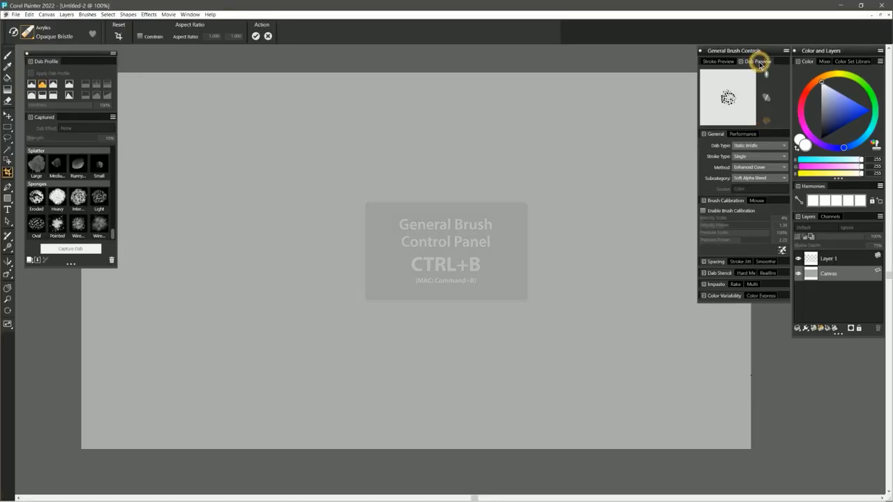
mouse_move(698, 88)
mouse_down()
mouse_move(233, 192)
mouse_move(0, 129)
mouse_up()
mouse_move(112, 92)
mouse_down()
mouse_move(64, 58)
mouse_move(70, 62)
mouse_up()
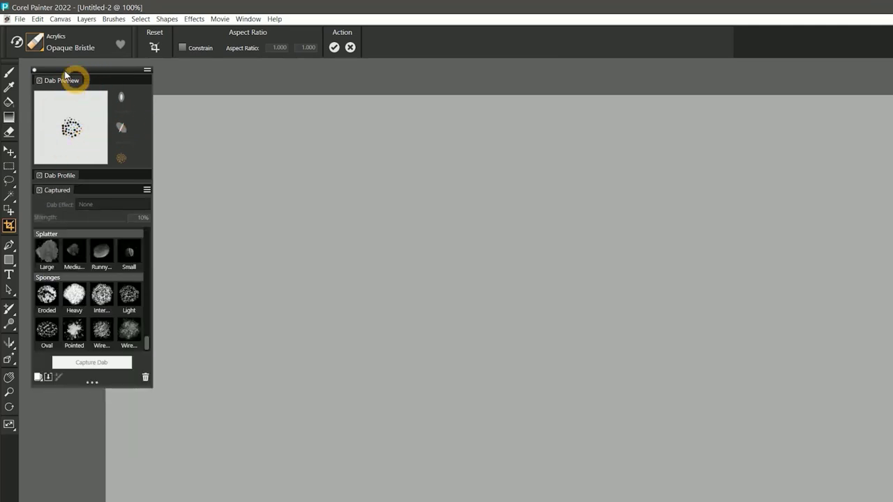
click(35, 43)
- Select the Chalk > Chalk brush and paint a horizontal test stroke
click(50, 220)
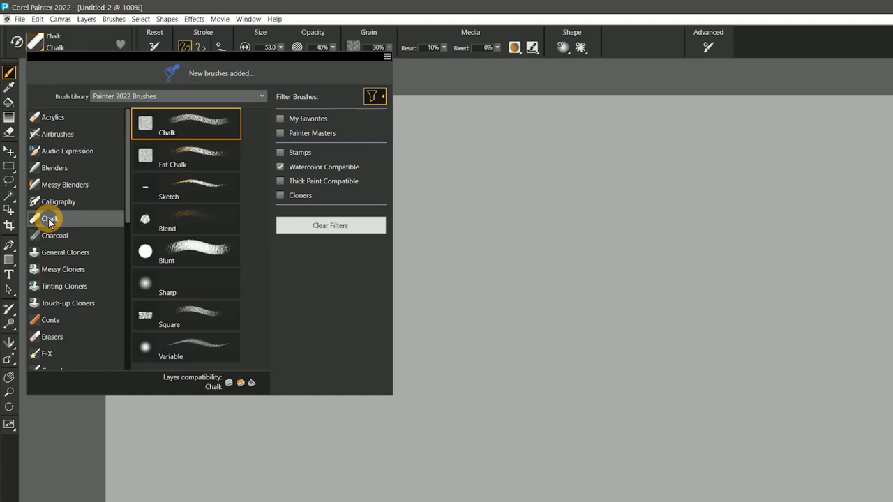
click(152, 130)
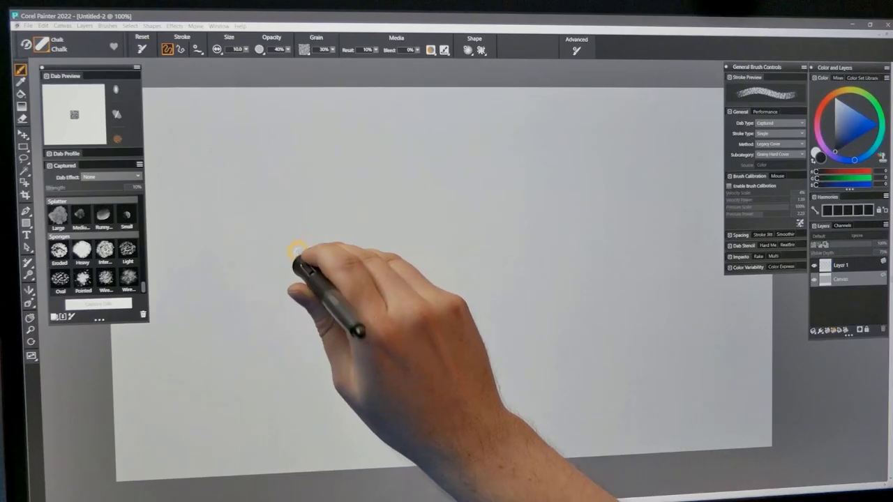
drag(241, 252, 664, 238)
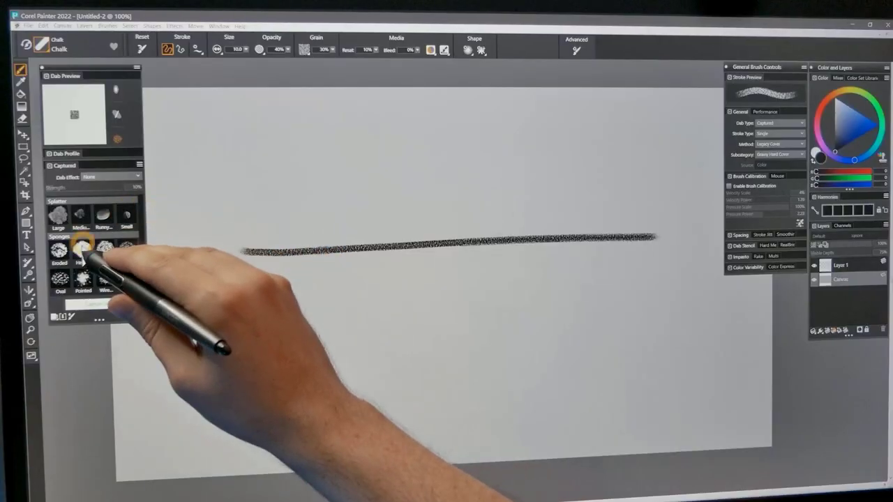
- Paint test strokes with the Pointed sponge, Large splatter, Hatch and triangle captured dabs
click(82, 278)
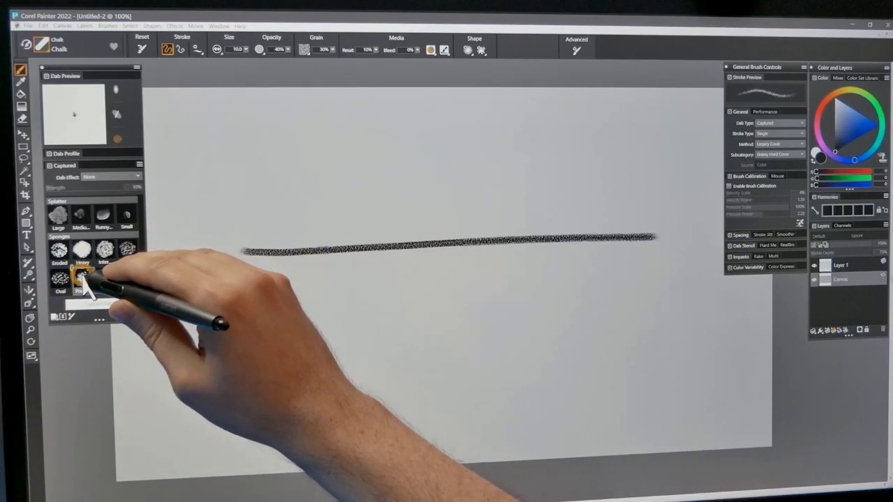
drag(270, 282, 675, 260)
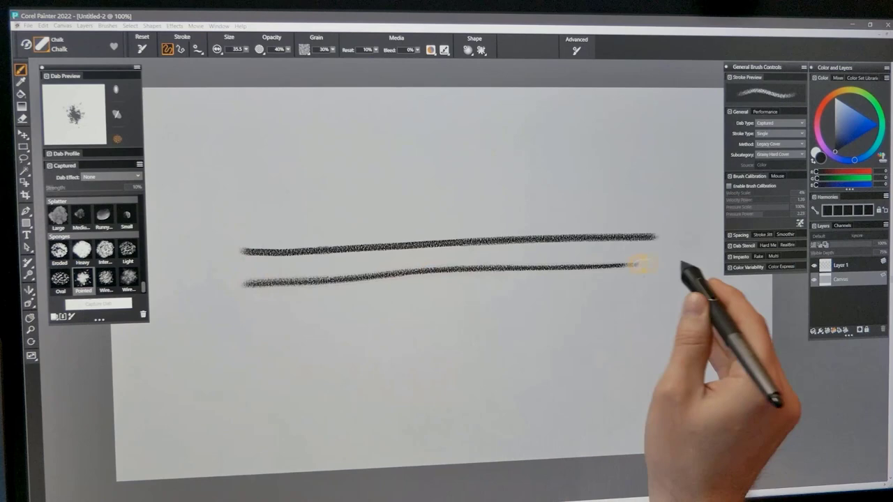
click(73, 222)
drag(249, 301, 718, 287)
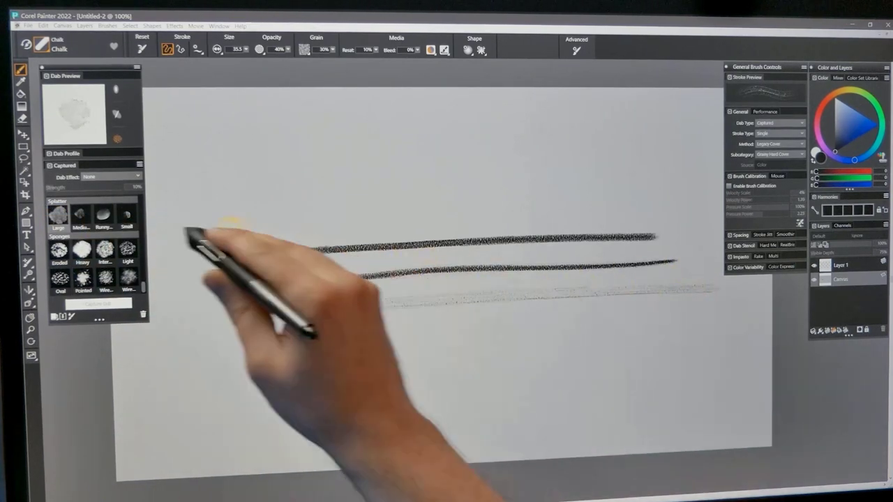
scroll(125, 265, down, 3)
scroll(97, 266, up, 3)
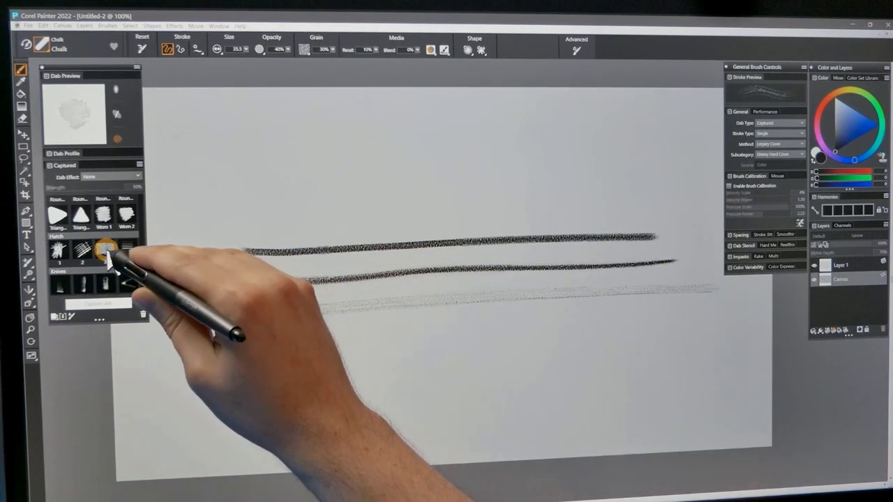
click(105, 249)
drag(234, 355, 722, 316)
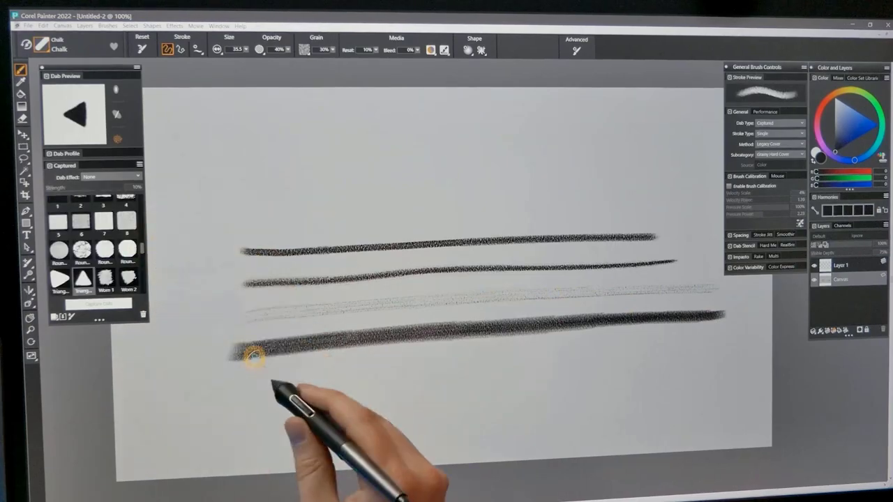
drag(249, 353, 634, 359)
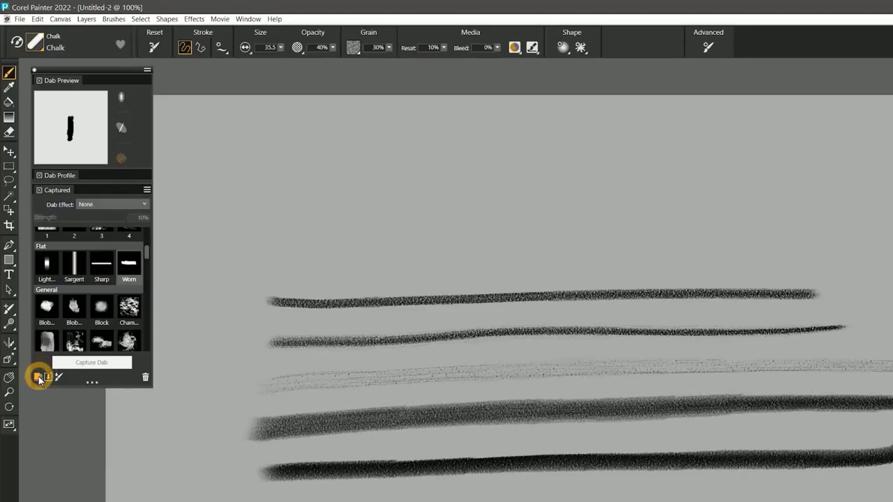
- Enlarge the brush to 75.9 and paint a zigzag stroke
click(38, 378)
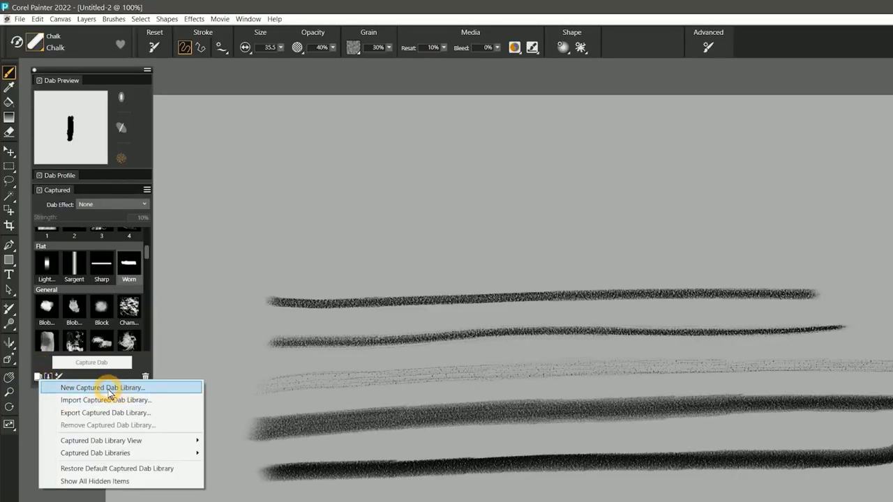
click(146, 249)
scroll(75, 298, down, 2)
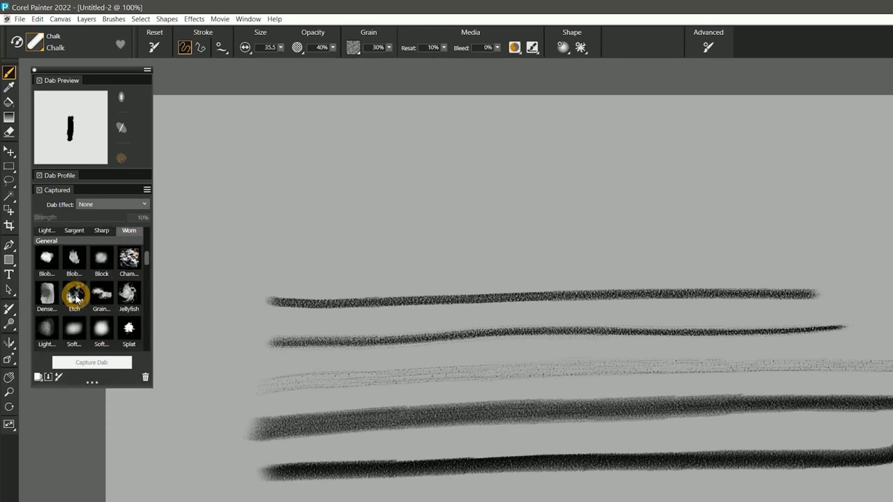
mouse_move(309, 209)
mouse_down()
mouse_move(311, 237)
mouse_move(302, 232)
mouse_move(347, 200)
mouse_move(438, 174)
mouse_move(679, 221)
mouse_up()
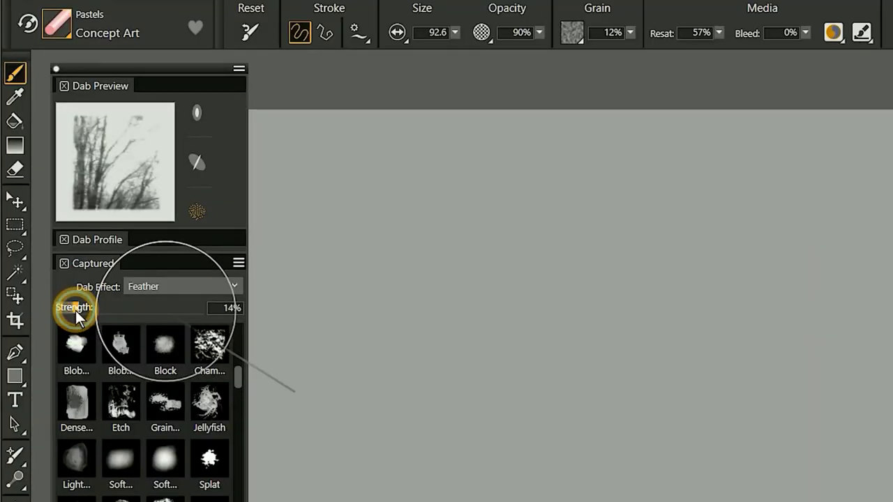
- Make Pastels Concept Art active at size 92.6 with Feather strength 47%
mouse_move(75, 311)
mouse_down()
mouse_move(186, 307)
mouse_move(112, 305)
mouse_up()
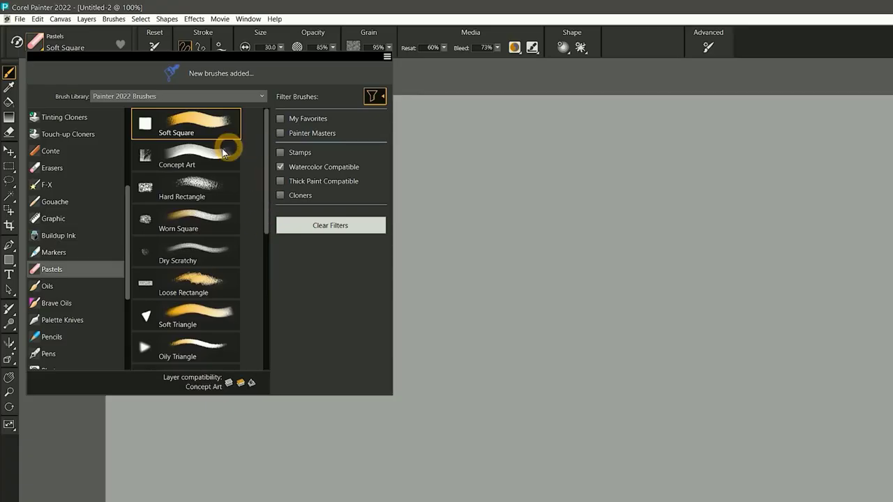
click(193, 158)
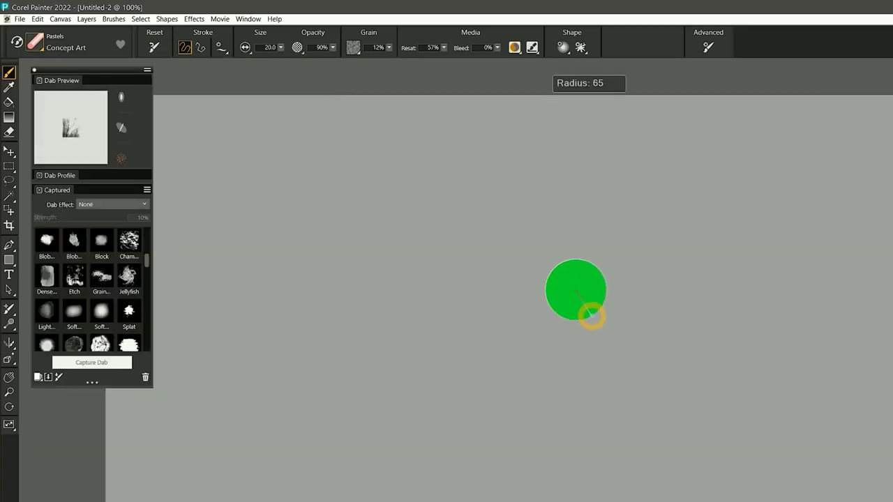
drag(598, 326, 598, 325)
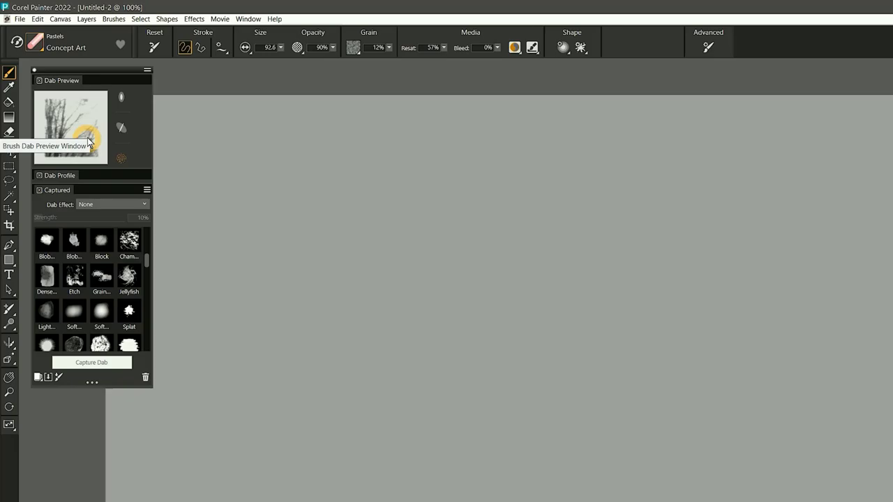
- Try the Feather and then Threshold dab effects, varying their strength
click(118, 204)
click(113, 228)
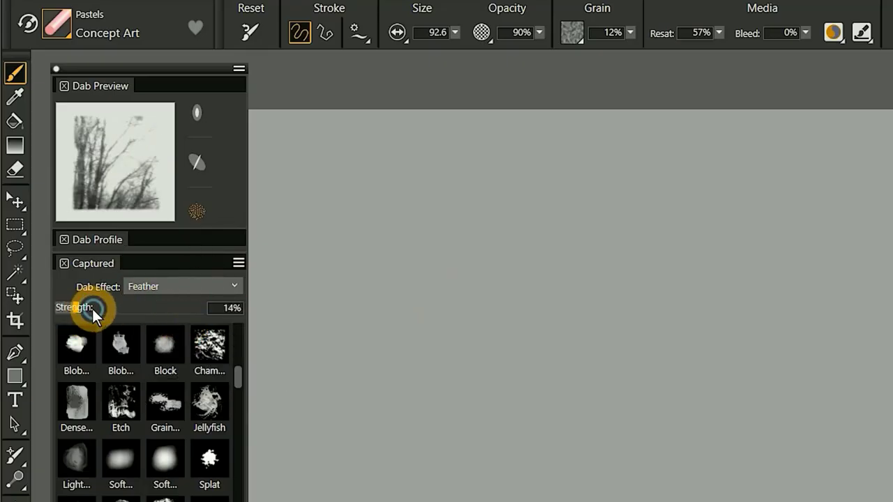
mouse_move(163, 307)
mouse_down()
mouse_move(185, 307)
mouse_move(93, 307)
mouse_move(159, 307)
mouse_up()
click(182, 286)
click(191, 344)
click(83, 307)
- Try the Blur, Dilate and Erode dab effects, setting Erode strength to 9%
click(181, 286)
click(178, 360)
click(196, 285)
click(171, 376)
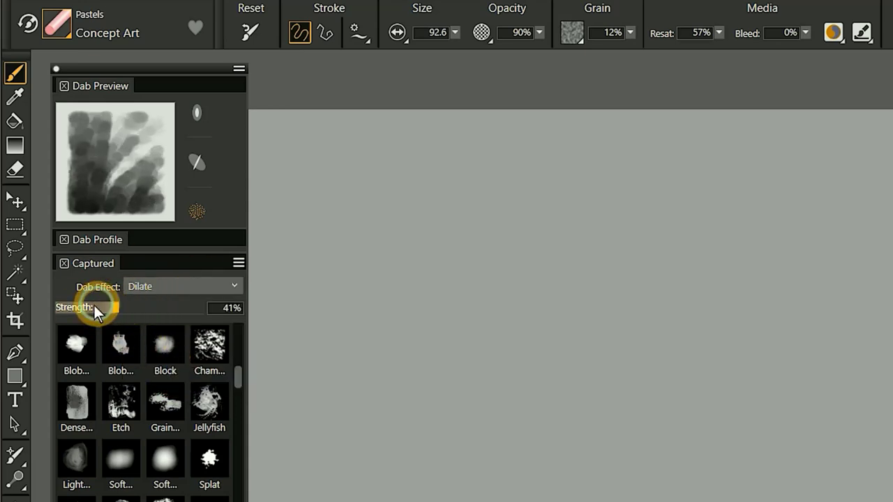
drag(94, 311, 63, 308)
click(139, 286)
click(163, 376)
drag(134, 308, 63, 307)
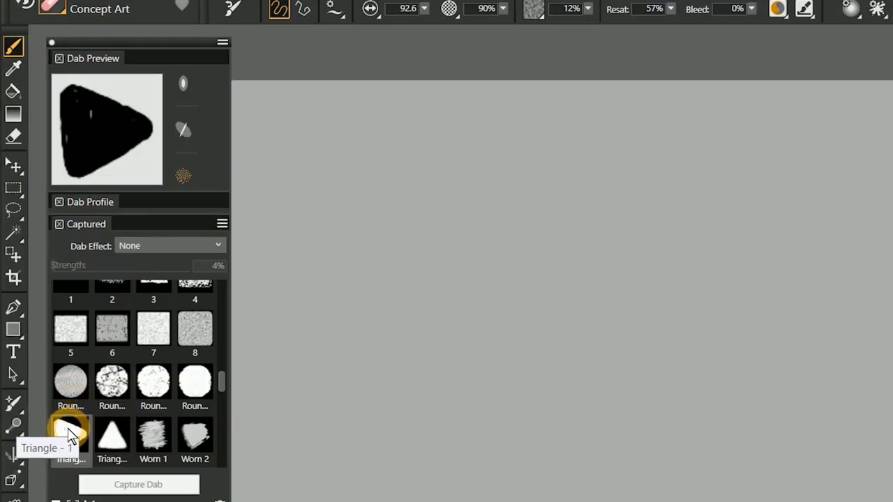
- Pick the first triangle dab with the Feather effect and paint a grainy zigzag stroke
click(75, 486)
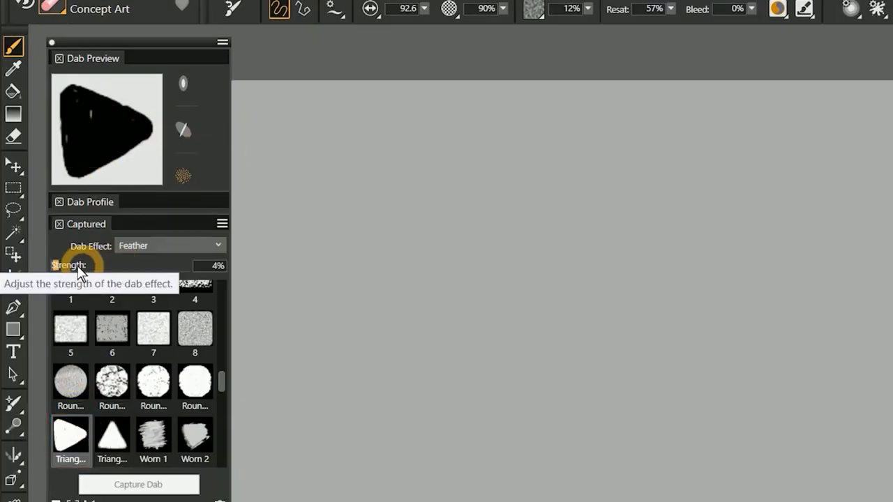
click(76, 265)
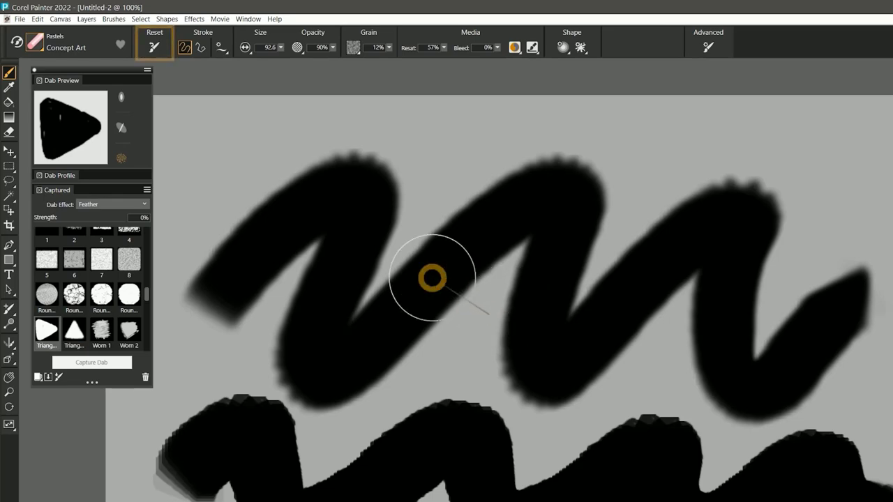
mouse_move(160, 279)
mouse_down()
mouse_move(283, 206)
mouse_move(354, 314)
mouse_move(540, 233)
mouse_move(642, 320)
mouse_up()
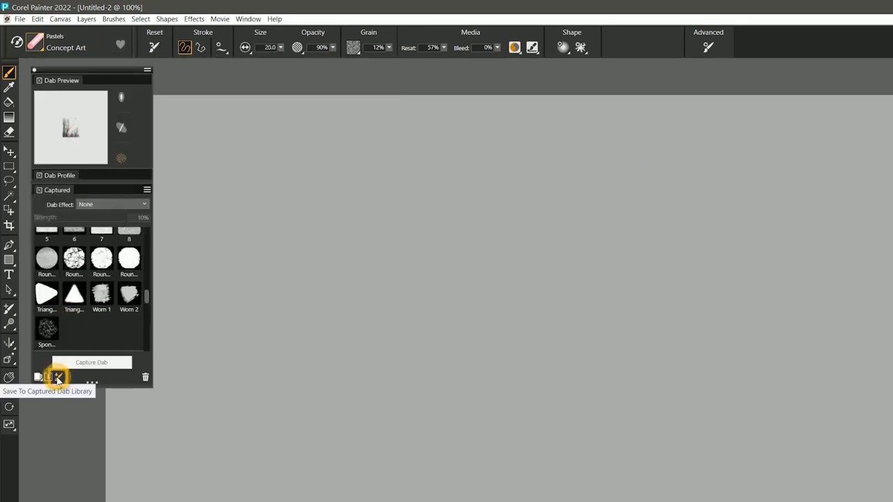
- Add the brush's dab and a selected painted area as captured dabs, then test-paint
click(58, 378)
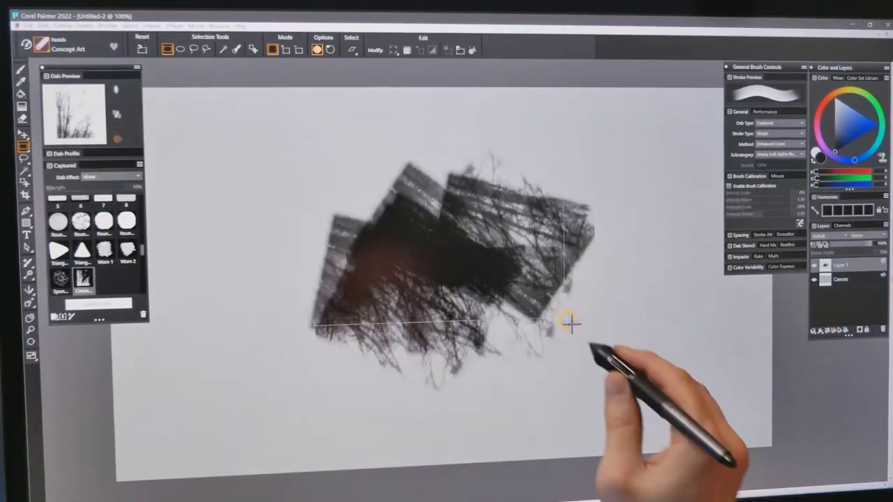
click(98, 304)
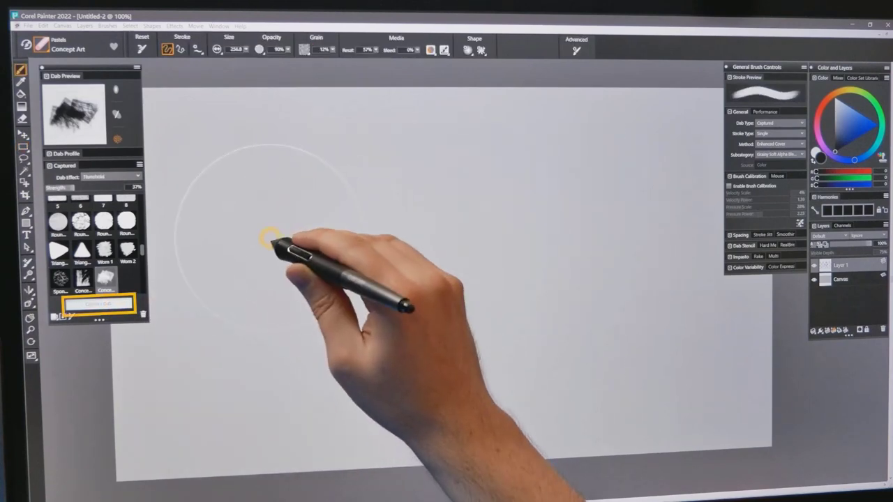
mouse_move(265, 235)
mouse_down()
mouse_move(387, 201)
mouse_move(404, 237)
mouse_move(322, 300)
mouse_move(347, 366)
mouse_move(474, 306)
mouse_move(564, 295)
mouse_move(605, 188)
mouse_move(673, 348)
mouse_move(632, 349)
mouse_up()
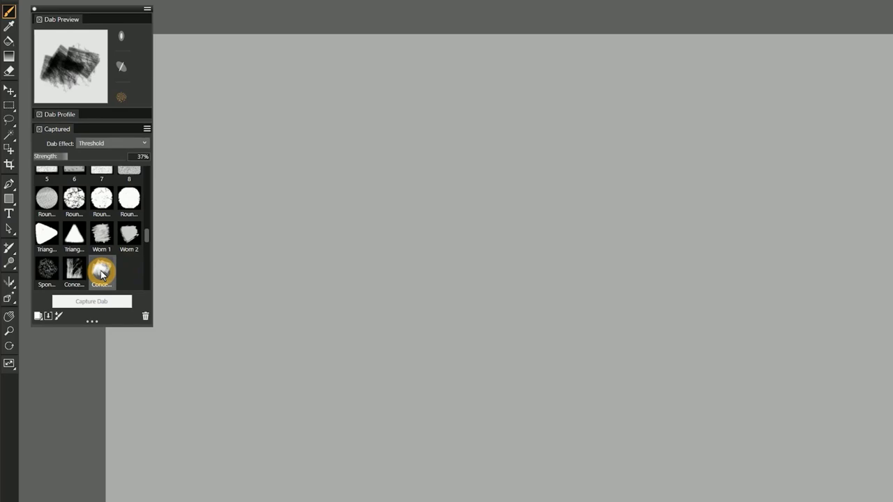
- Delete the newly captured dab and bring up the captured dab library options
click(145, 317)
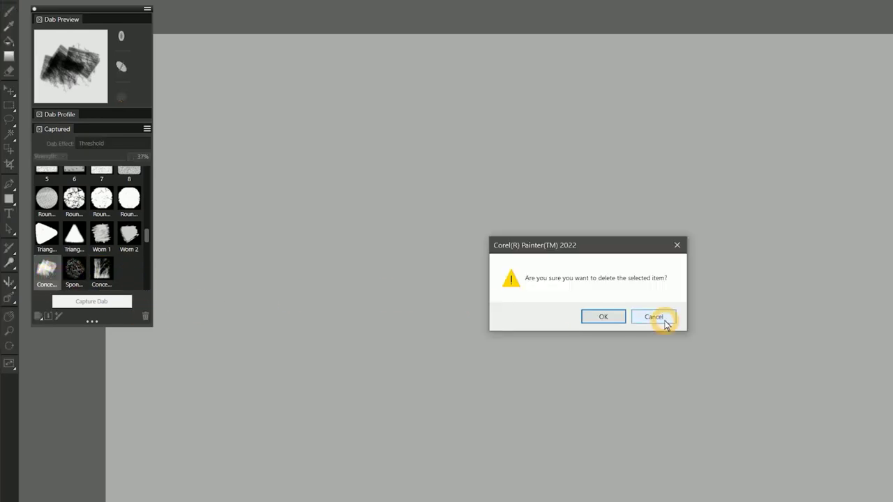
click(659, 318)
click(37, 317)
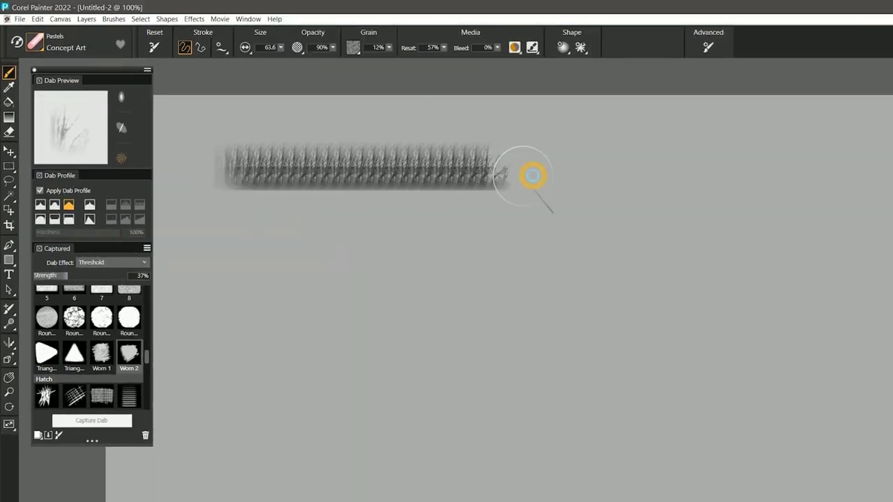
- Paint a row of comparison strokes, each with a different dab profile
drag(532, 176, 837, 169)
click(54, 204)
drag(225, 234, 807, 237)
click(90, 219)
drag(226, 291, 851, 293)
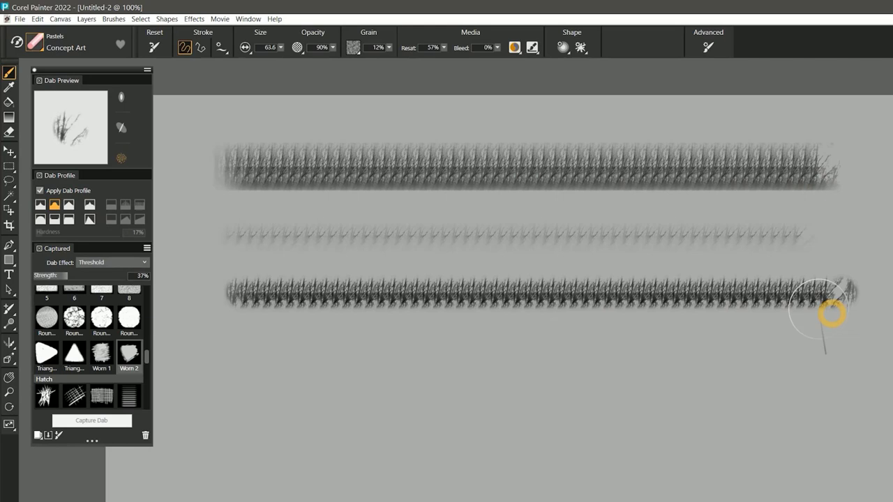
click(39, 219)
mouse_move(202, 362)
mouse_down()
mouse_move(471, 350)
mouse_move(871, 360)
mouse_up()
click(54, 219)
mouse_move(206, 436)
mouse_down()
mouse_move(627, 412)
mouse_move(844, 429)
mouse_up()
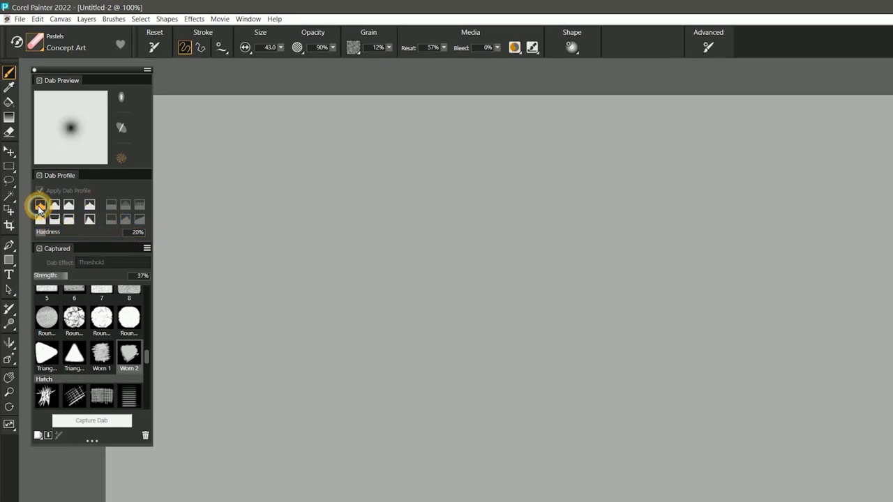
- Paint three wavy strokes using the adjusted Hardness value
mouse_move(197, 197)
mouse_down()
mouse_move(355, 202)
mouse_move(834, 161)
mouse_up()
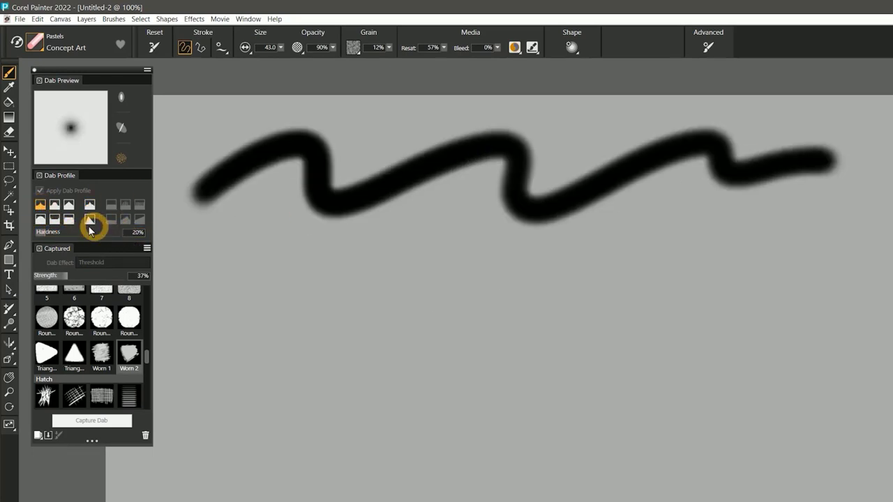
mouse_move(326, 305)
mouse_down()
mouse_move(673, 286)
mouse_move(812, 294)
mouse_up()
mouse_move(209, 429)
mouse_down()
mouse_move(598, 386)
mouse_move(837, 422)
mouse_up()
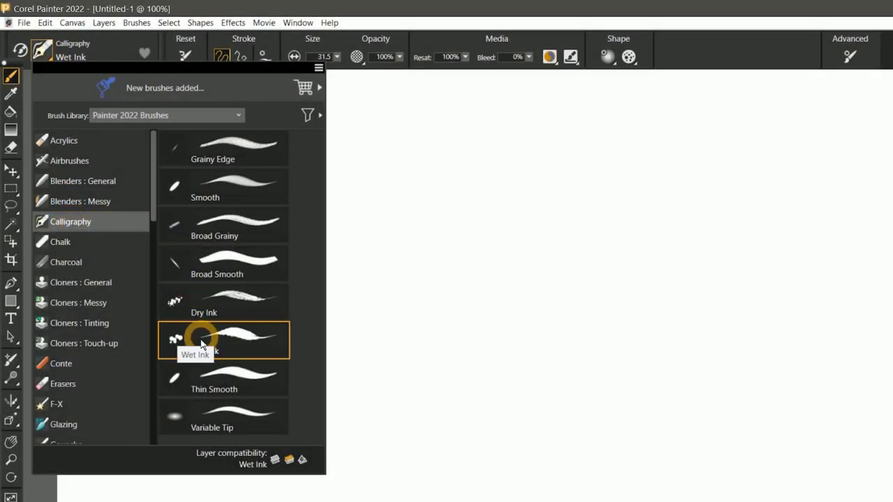
- Select Calligraphy Wet Ink and set Squeeze 35% with Angle Expression Bearing
click(224, 341)
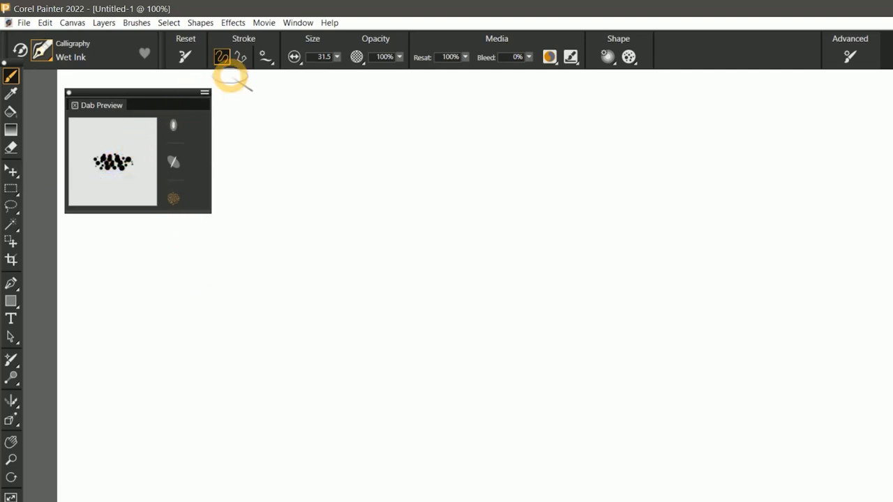
click(293, 56)
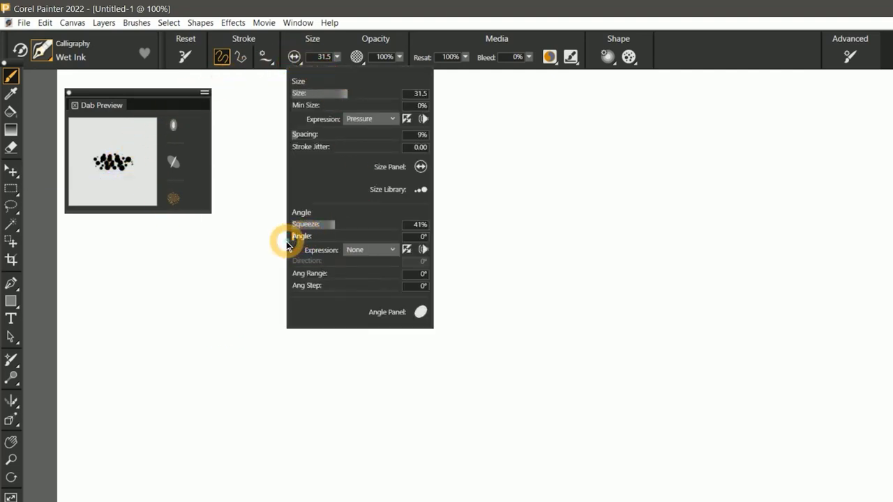
click(369, 250)
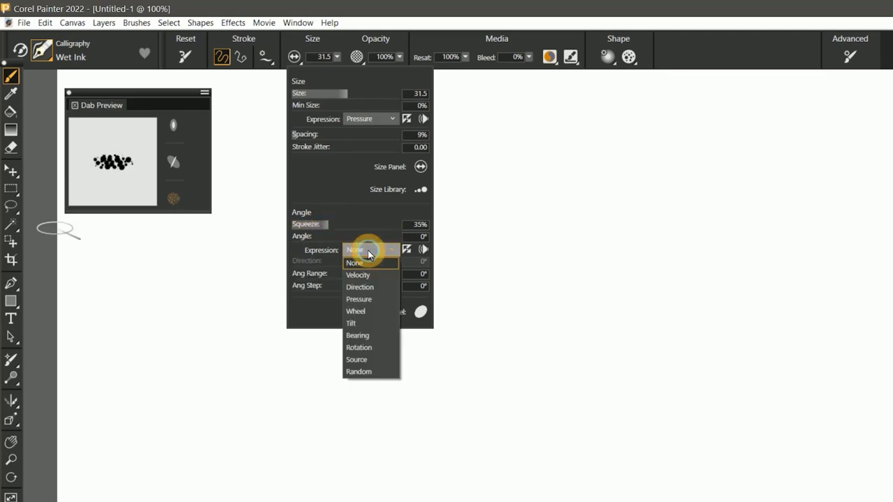
click(368, 337)
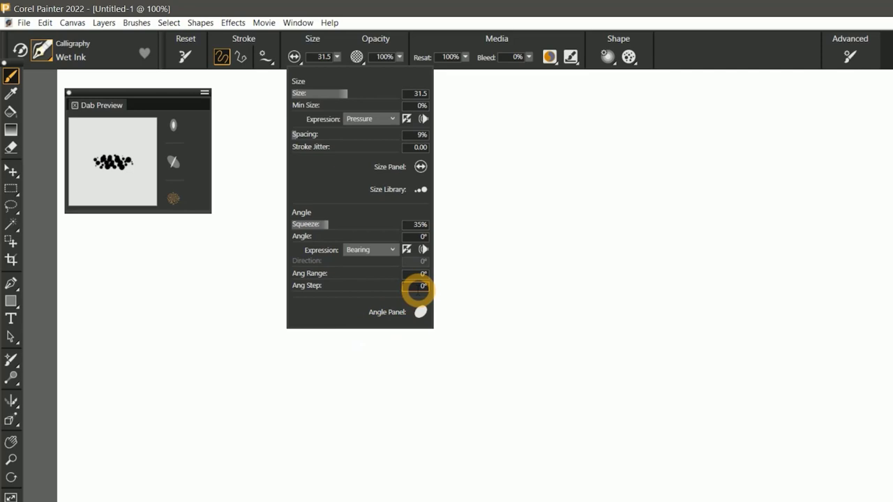